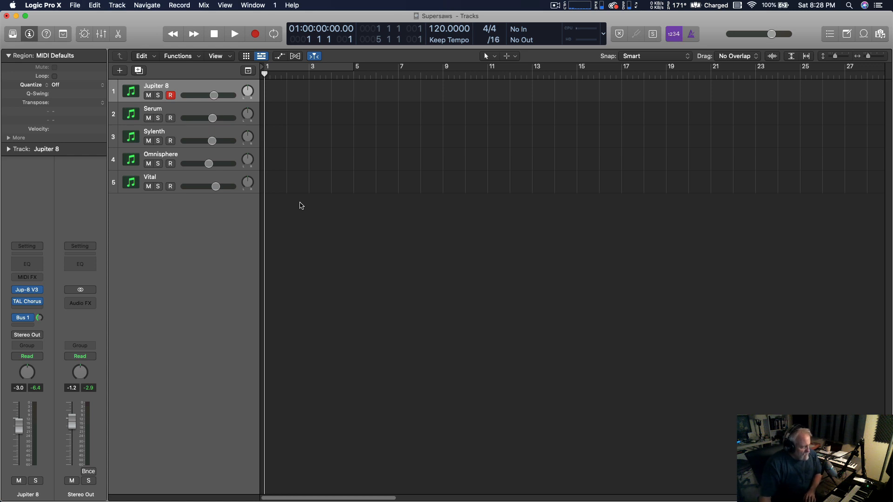
Open the Jup-8 V3 synth on the Jupiter 8 track, audition its patch, and close it
{"action": "left_click", "coordinate": [29, 291]}
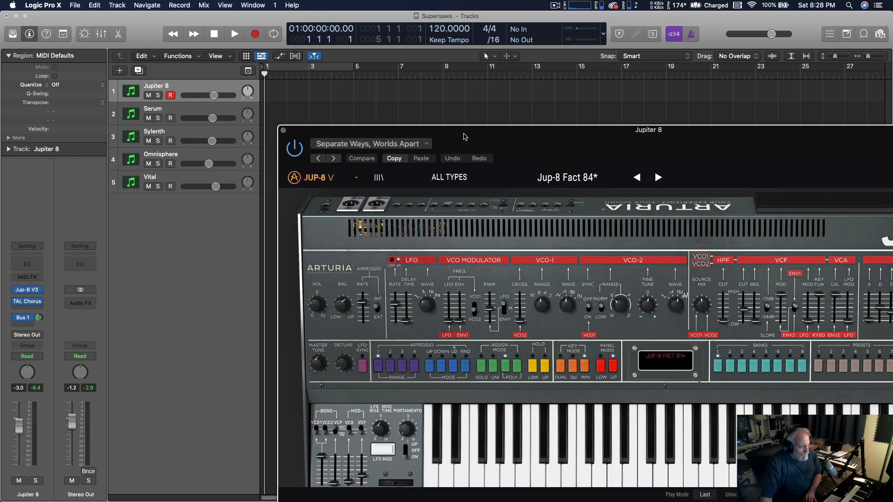
{"action": "left_click_drag", "start_coordinate": [465, 137], "coordinate": [310, 97]}
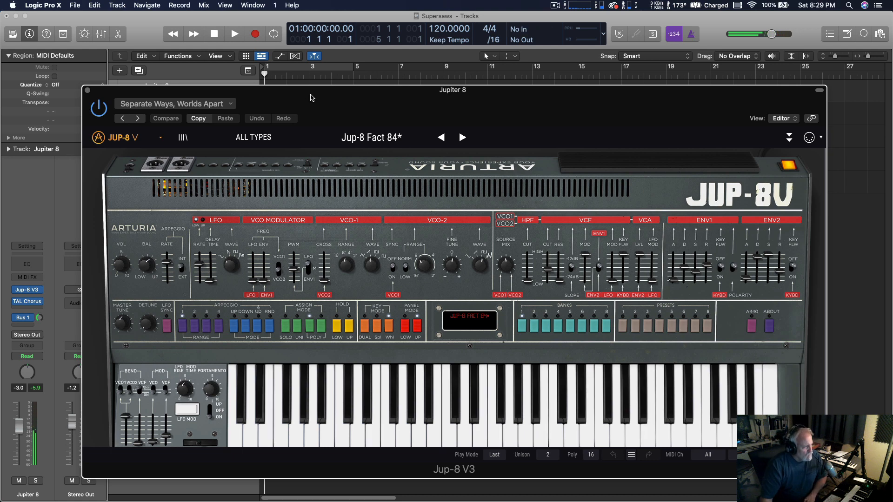
{"action": "left_click", "coordinate": [89, 91]}
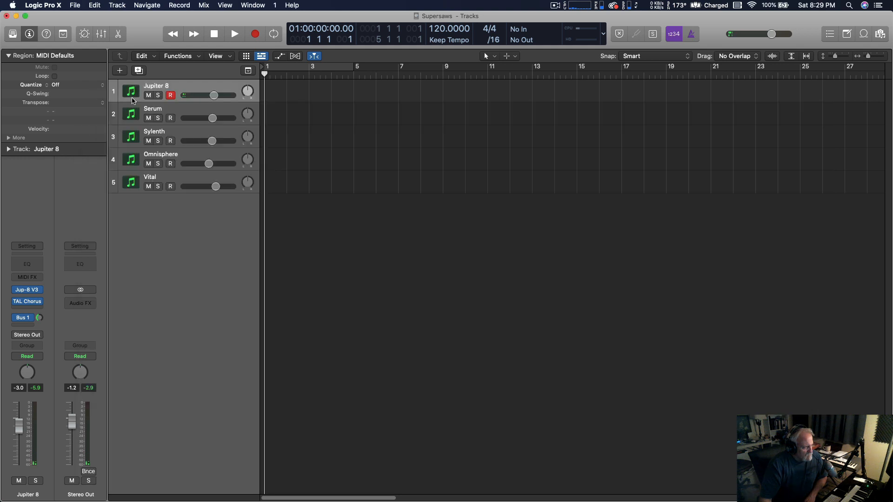
Open the Serum instrument on the Serum track
{"action": "left_click", "coordinate": [187, 112]}
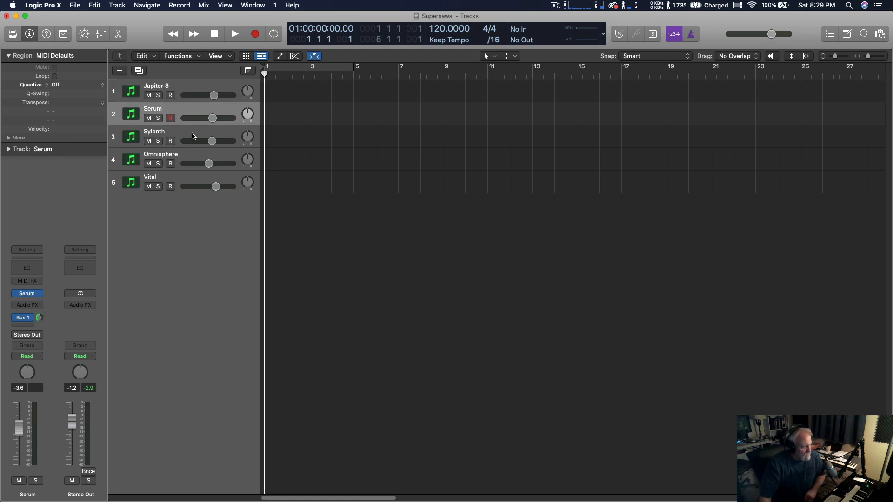
{"action": "left_click", "coordinate": [185, 181]}
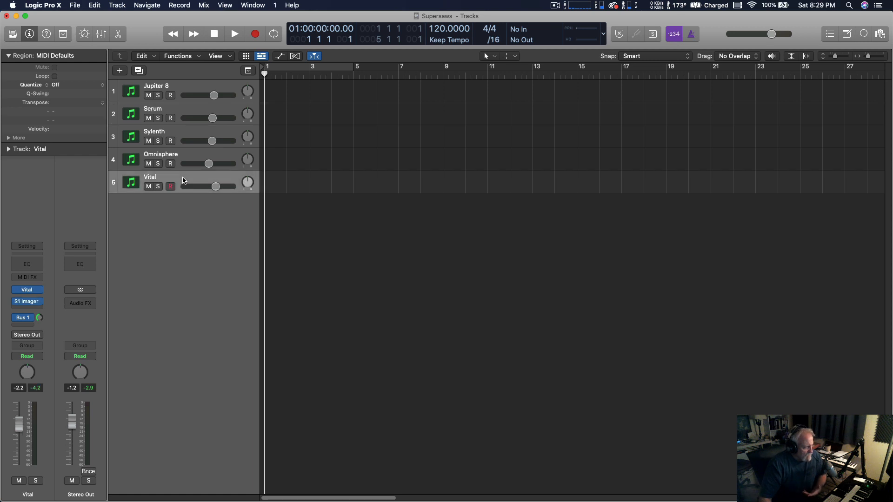
{"action": "left_click", "coordinate": [194, 112]}
{"action": "left_click", "coordinate": [34, 294]}
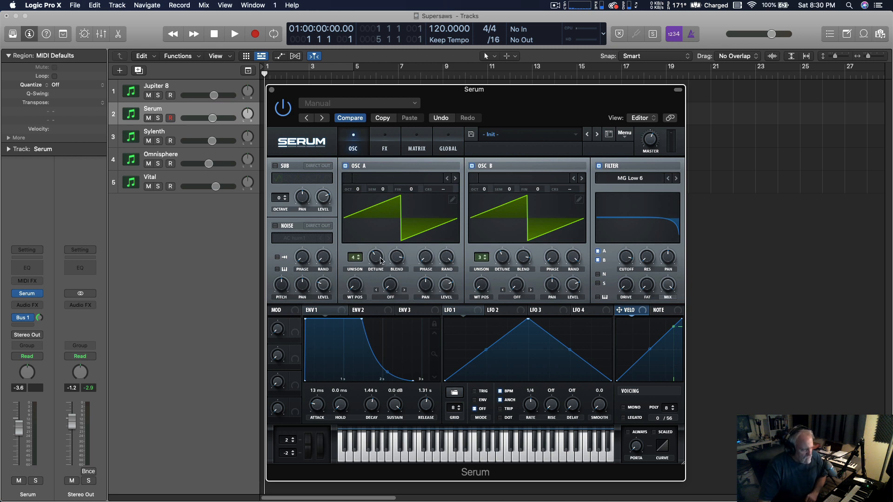
Raise Serum's unison to 16 voices on both Osc A and Osc B, and fine-tune the detune of both oscillators
{"action": "mouse_move", "coordinate": [373, 256]}
{"action": "mouse_move", "coordinate": [503, 262]}
{"action": "left_click_drag", "start_coordinate": [375, 260], "coordinate": [374, 263]}
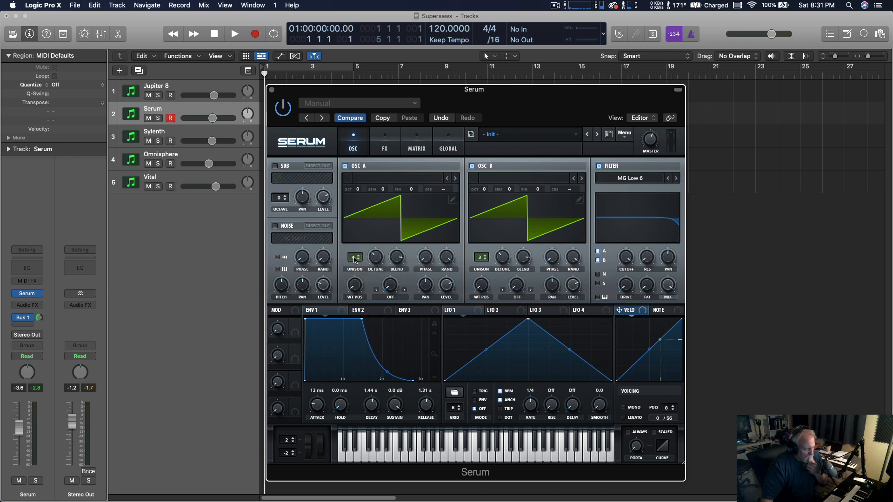
{"action": "left_click_drag", "start_coordinate": [356, 259], "coordinate": [364, 144]}
{"action": "left_click_drag", "start_coordinate": [480, 261], "coordinate": [482, 150]}
{"action": "left_click_drag", "start_coordinate": [376, 259], "coordinate": [376, 249]}
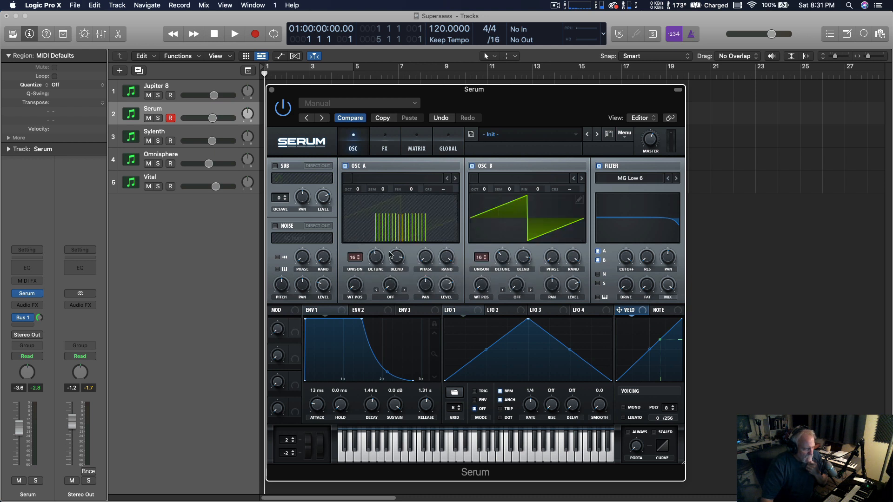
{"action": "left_click_drag", "start_coordinate": [501, 242], "coordinate": [501, 246]}
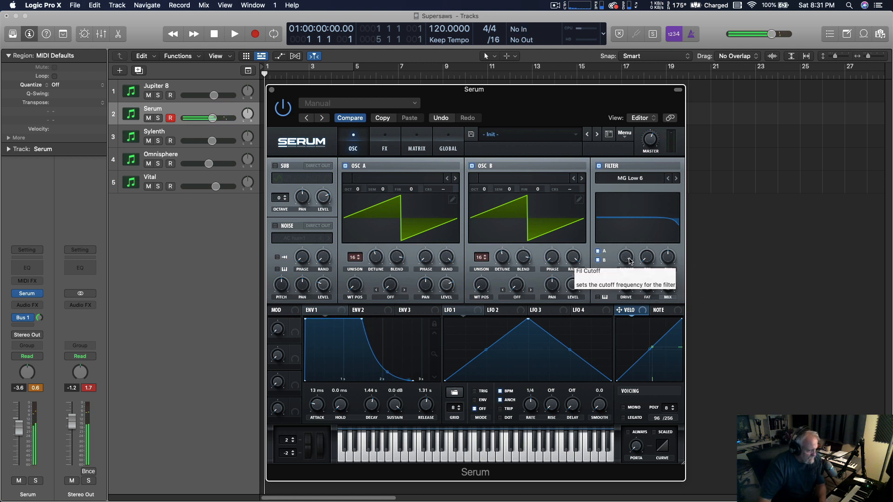
Adjust Serum's MG Low 6 filter cutoff while auditioning the sound, and close the instrument
{"action": "left_click_drag", "start_coordinate": [630, 262], "coordinate": [620, 253]}
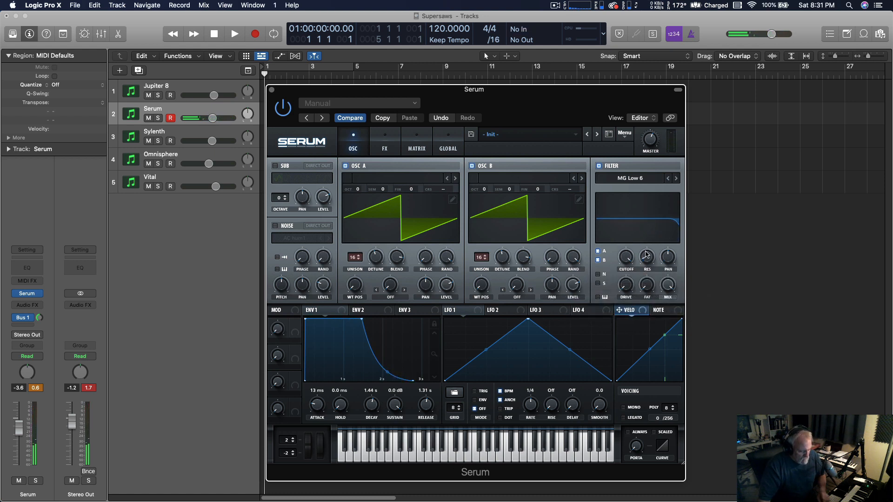
{"action": "mouse_move", "coordinate": [626, 257]}
{"action": "left_mouse_down"}
{"action": "mouse_move", "coordinate": [617, 311]}
{"action": "mouse_move", "coordinate": [622, 255]}
{"action": "left_mouse_up"}
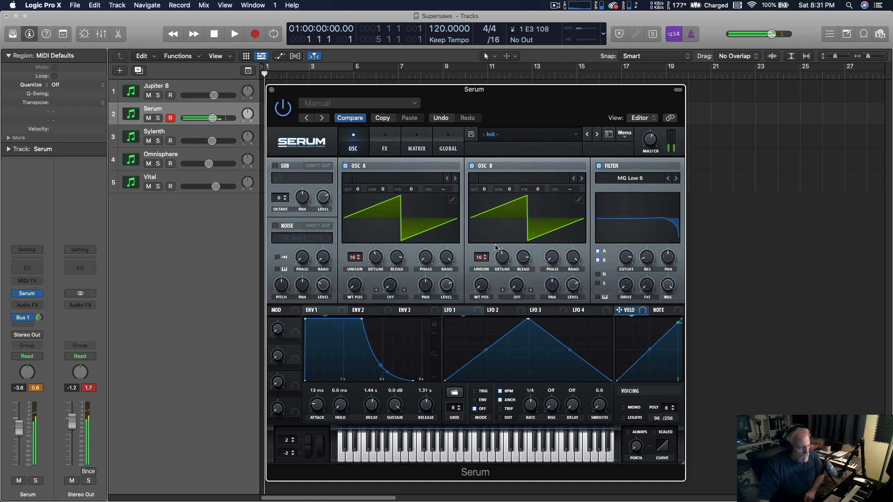
{"action": "left_click", "coordinate": [271, 90]}
Open Sylenth1 on the Sylenth track and raise Oscillator A1's detune to 4.138
{"action": "left_click", "coordinate": [201, 134]}
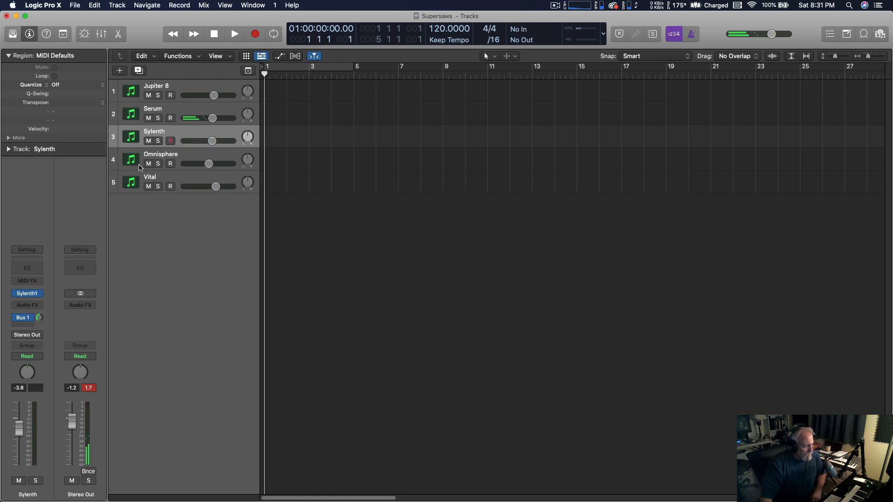
{"action": "left_click", "coordinate": [28, 294]}
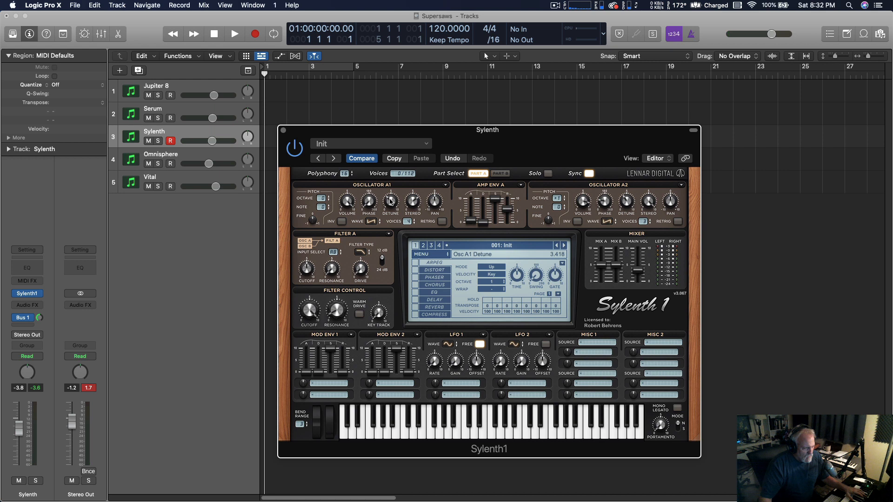
{"action": "scroll", "coordinate": [393, 195], "scroll_direction": "up", "scroll_amount": 1}
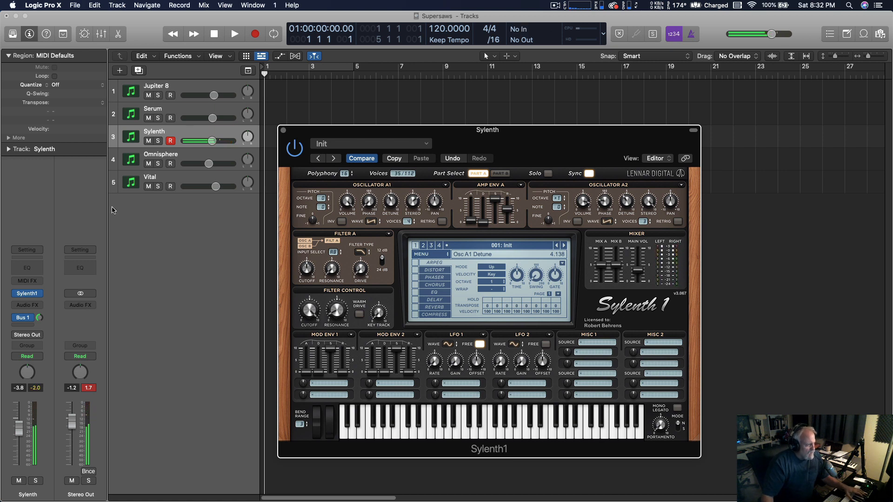
Compare the Sylenth and Serum sounds, auditioning Serum with its Bus 1 send bypassed and re-enabling the send
{"action": "left_click", "coordinate": [183, 107]}
{"action": "left_click", "coordinate": [179, 135]}
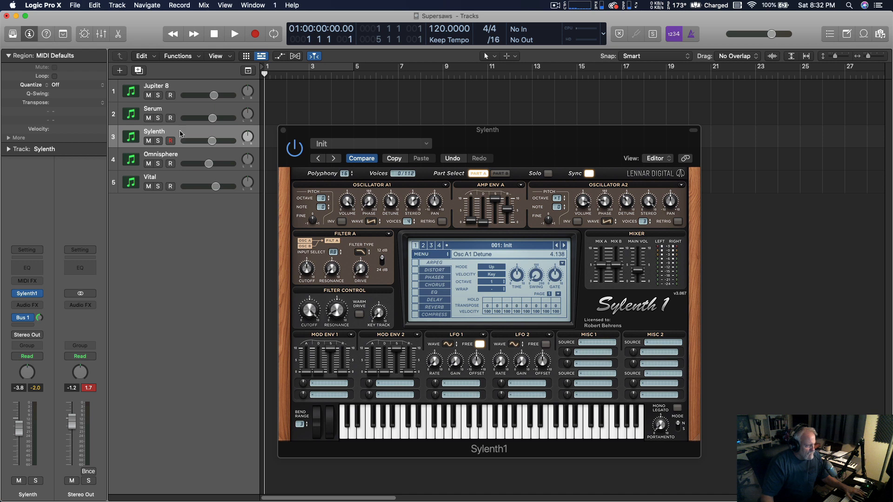
{"action": "left_click", "coordinate": [190, 109]}
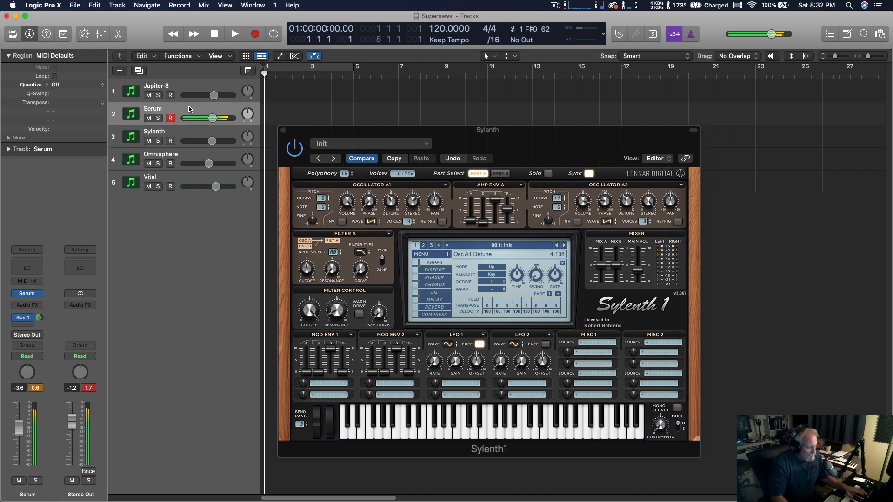
{"action": "left_click", "coordinate": [15, 318]}
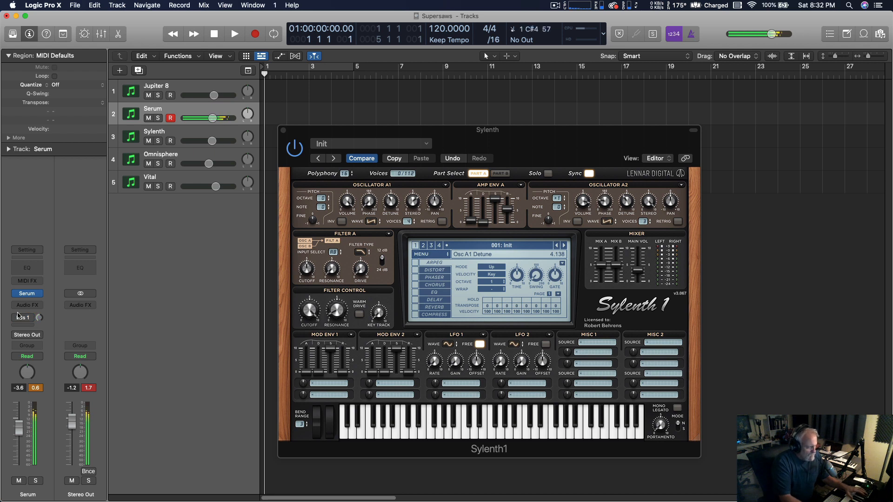
{"action": "left_click", "coordinate": [16, 319]}
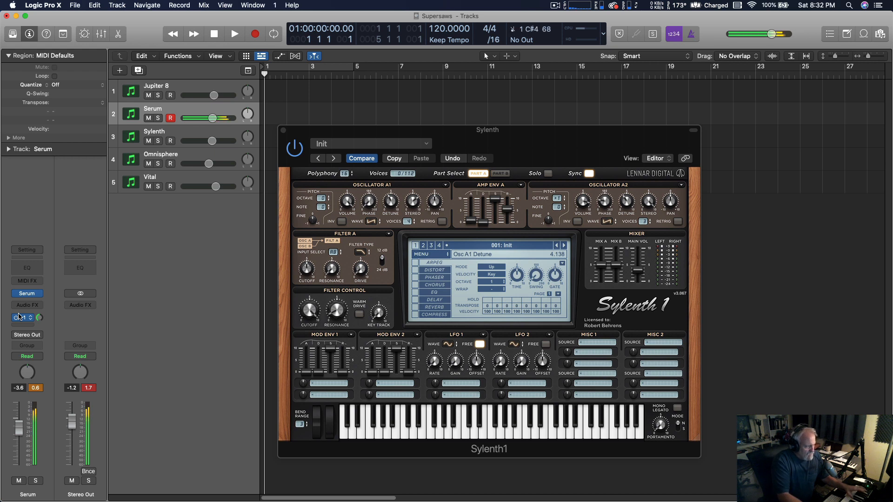
Audition the Sylenth track with its Bus 1 send bypassed, and switch the send back on
{"action": "left_click", "coordinate": [200, 132]}
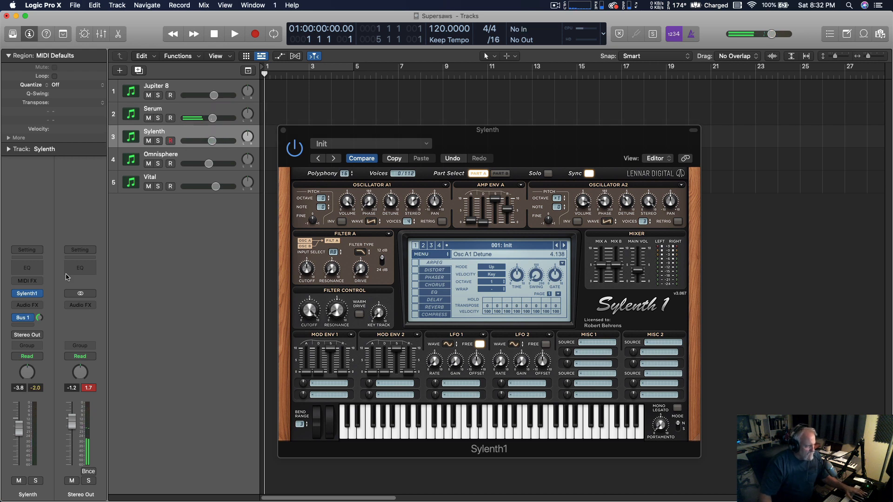
{"action": "left_click", "coordinate": [16, 319]}
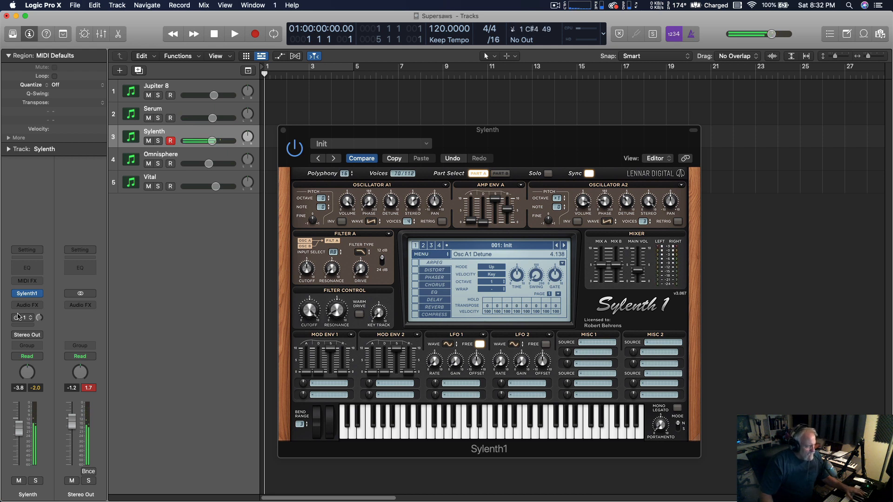
{"action": "left_click", "coordinate": [19, 318]}
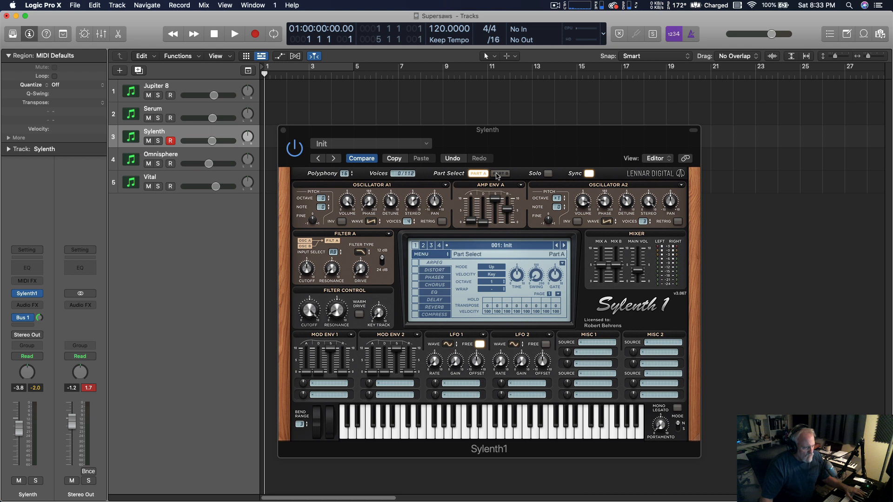
Set Sylenth's Oscillators A1 and A2 to 8 voices each and lower Oscillator A2's octave to 0
{"action": "left_click_drag", "start_coordinate": [410, 224], "coordinate": [402, 118]}
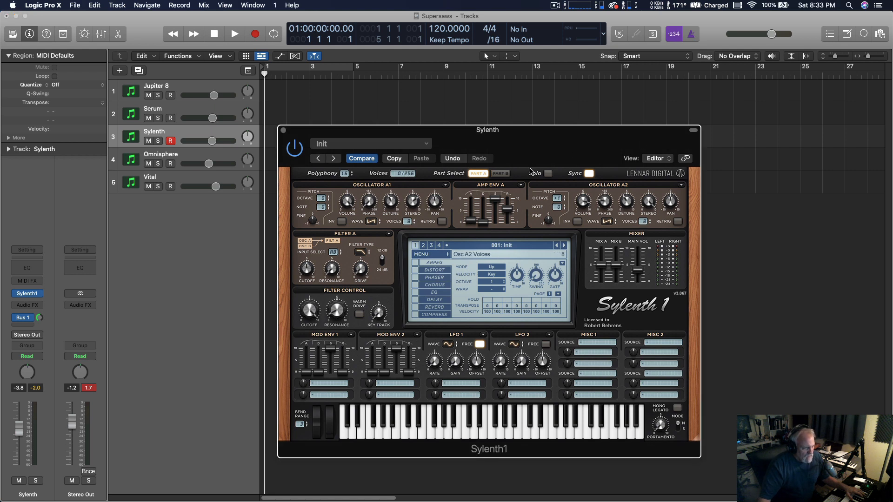
{"action": "left_click", "coordinate": [500, 174]}
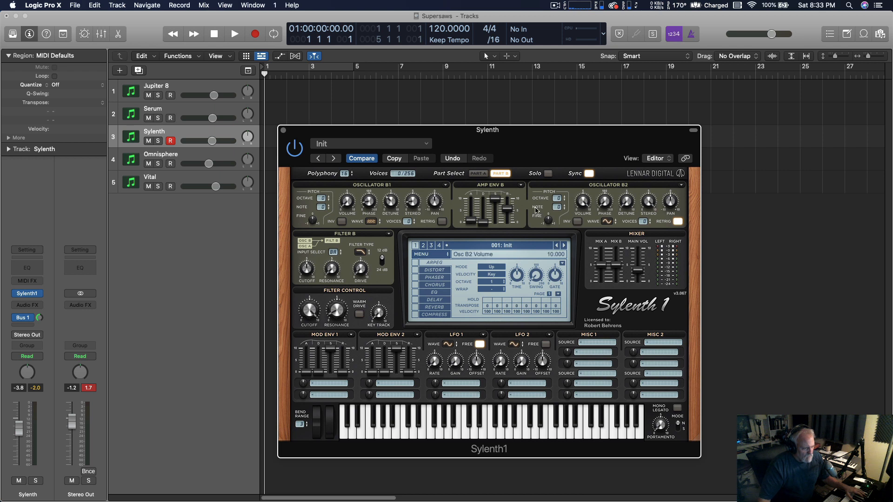
{"action": "left_click", "coordinate": [476, 175]}
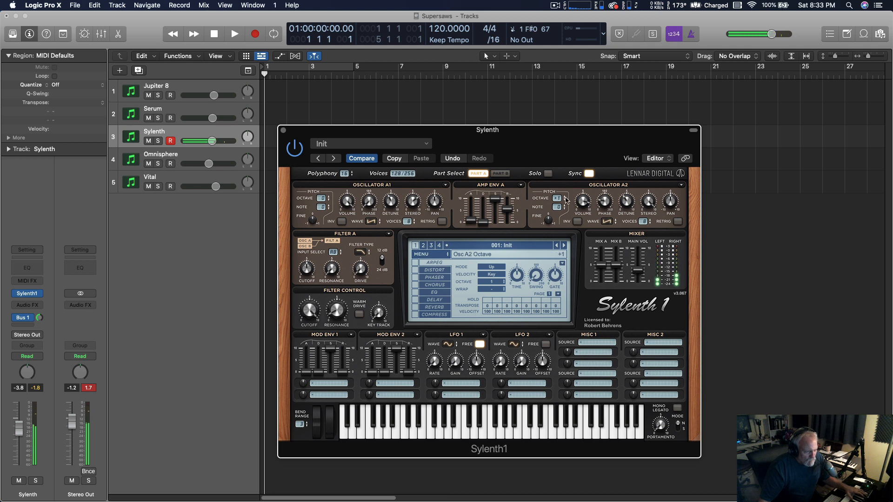
{"action": "left_click", "coordinate": [557, 203]}
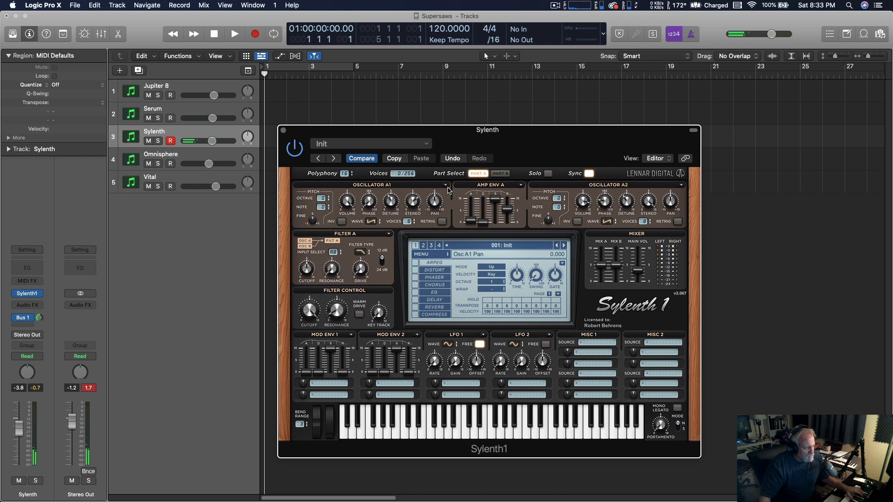
Raise Oscillator B1 in Sylenth's Part B to 3 voices and compare the sound with the Serum track
{"action": "left_click", "coordinate": [500, 173]}
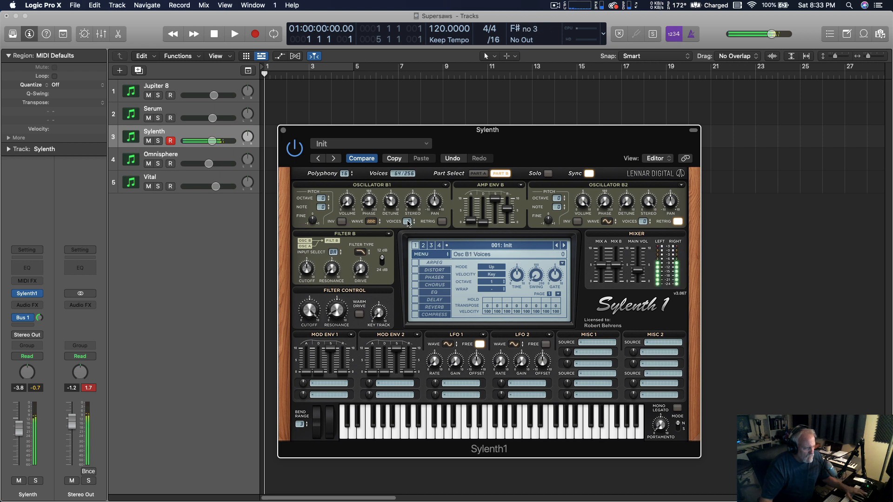
{"action": "left_click_drag", "start_coordinate": [409, 223], "coordinate": [411, 205]}
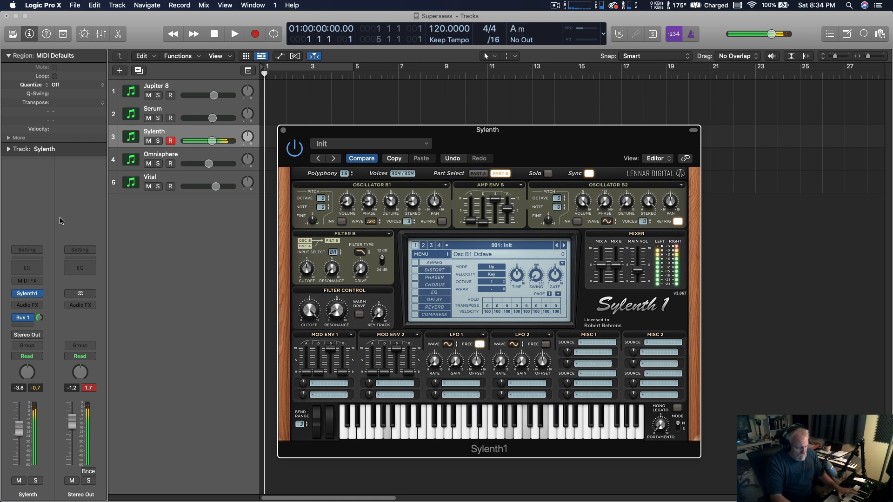
{"action": "left_click", "coordinate": [201, 112]}
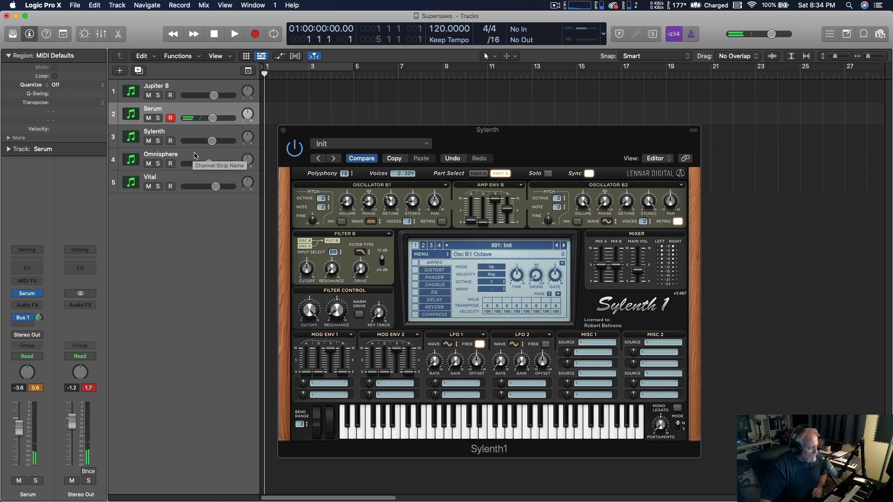
Close Sylenth1 and open Omnisphere on the Omnisphere track, moving its window fully into view
{"action": "left_click", "coordinate": [195, 156]}
{"action": "left_click", "coordinate": [283, 131]}
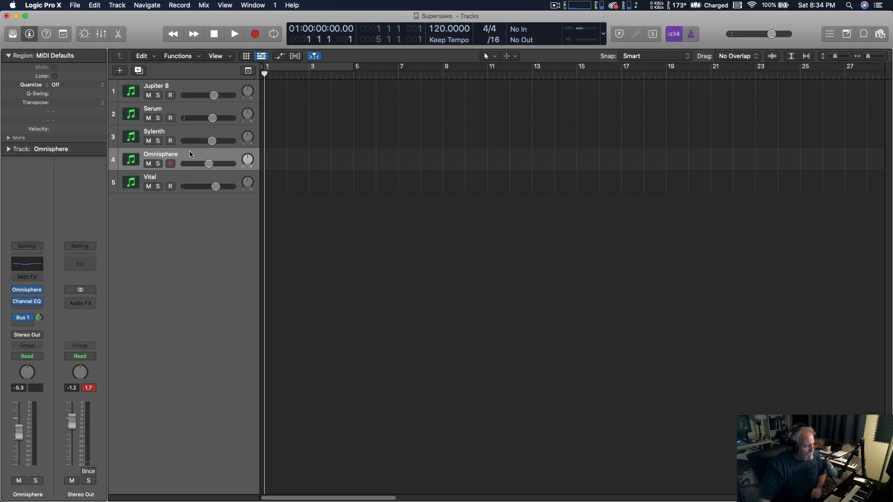
{"action": "left_click", "coordinate": [28, 291]}
{"action": "left_click_drag", "start_coordinate": [424, 79], "coordinate": [381, 62]}
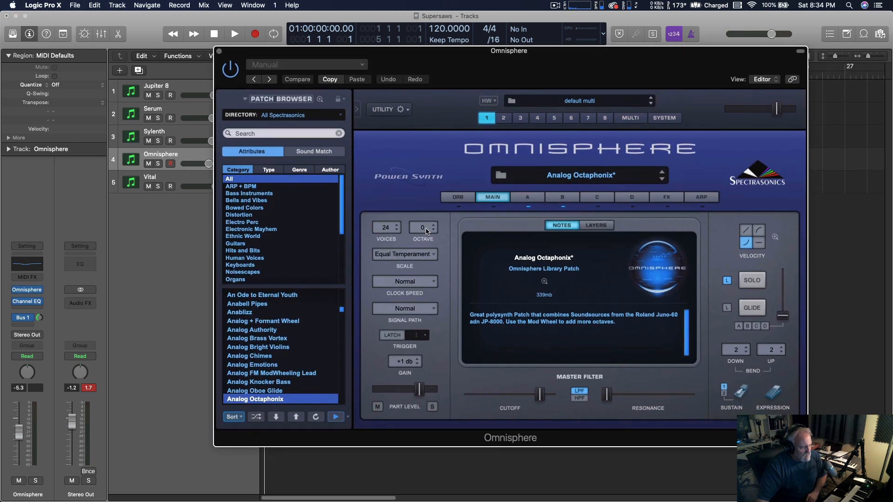
Inspect the soundsources of Omnisphere's layers A and B, muting layer A to audition the JP-8000 Supersaw alone
{"action": "left_click", "coordinate": [562, 198]}
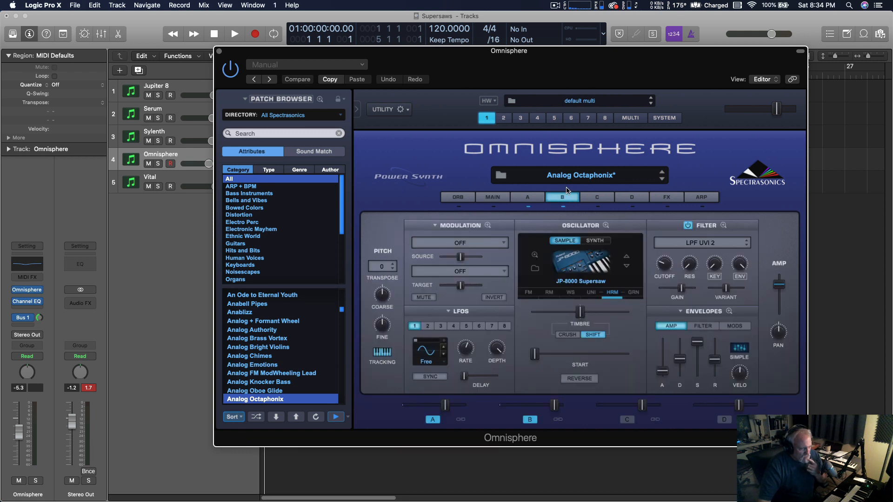
{"action": "left_click", "coordinate": [538, 199]}
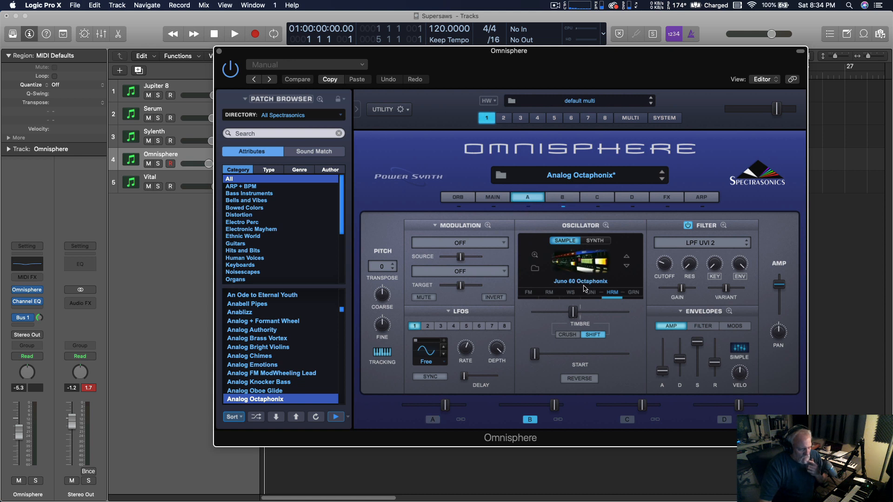
{"action": "left_click", "coordinate": [564, 199]}
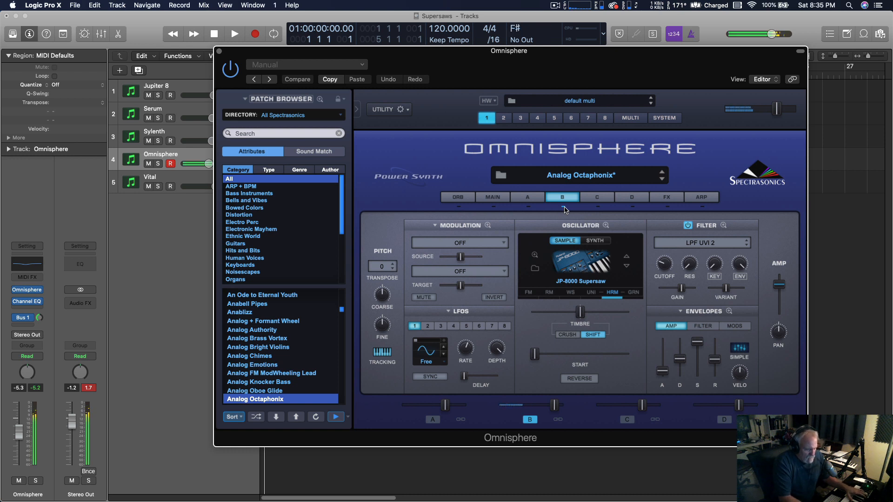
Raise Omnisphere's master filter cutoff and turn layer A back on for the combined sound
{"action": "left_click", "coordinate": [493, 198]}
{"action": "left_click_drag", "start_coordinate": [531, 394], "coordinate": [572, 398]}
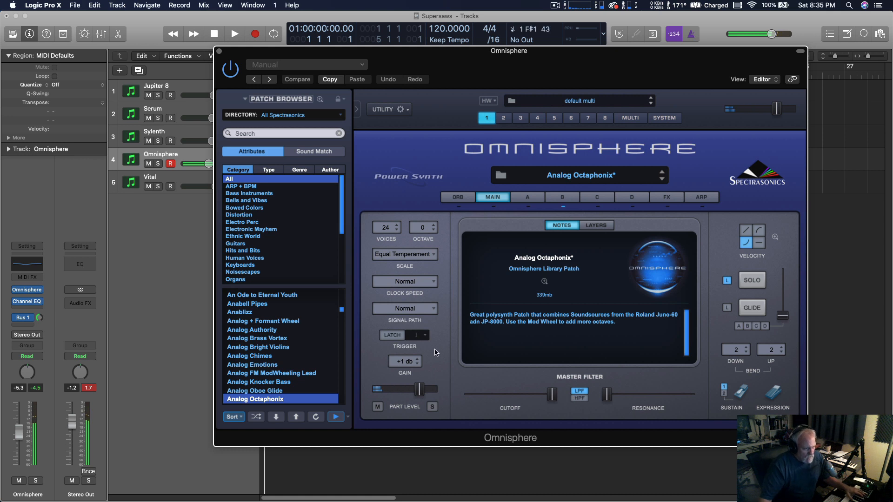
{"action": "left_click", "coordinate": [528, 199]}
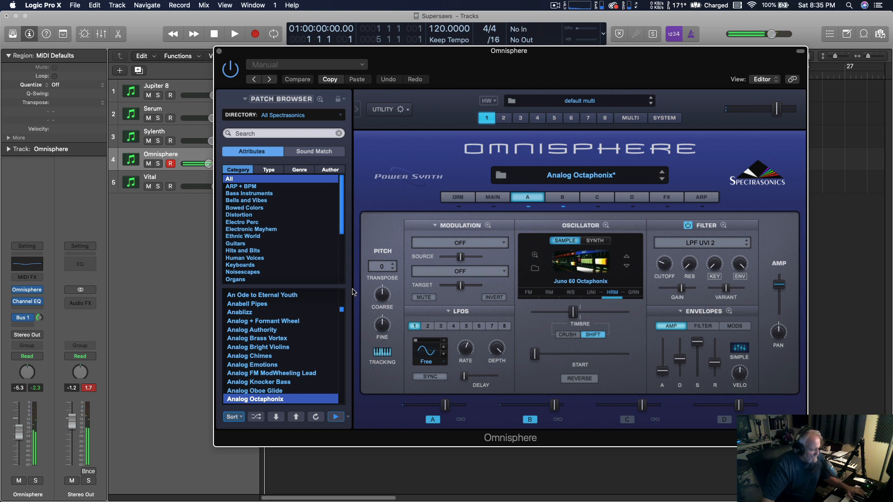
Lower the master filter cutoff on Omnisphere's main page, and close the Omnisphere window
{"action": "left_click", "coordinate": [495, 199]}
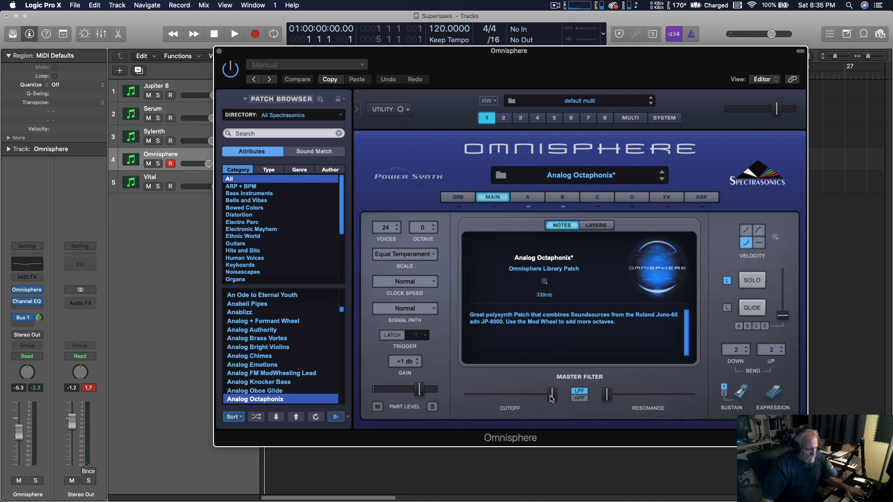
{"action": "left_click_drag", "start_coordinate": [551, 396], "coordinate": [529, 395]}
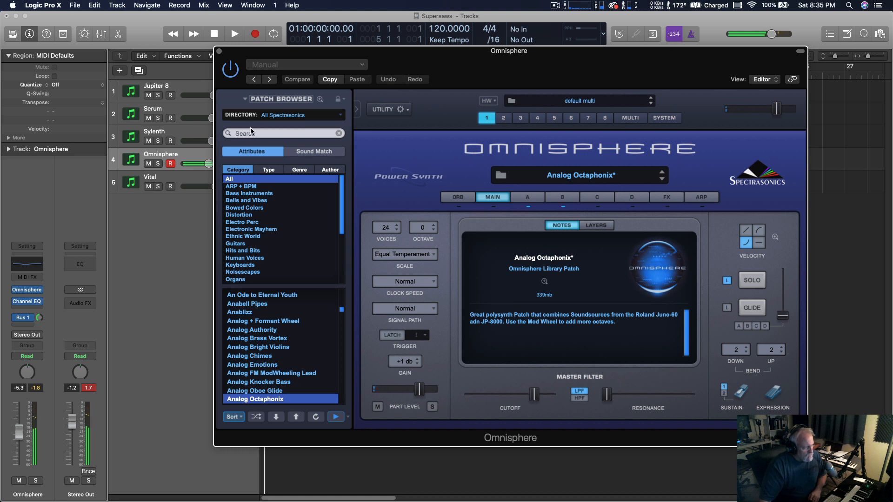
{"action": "left_click", "coordinate": [219, 52]}
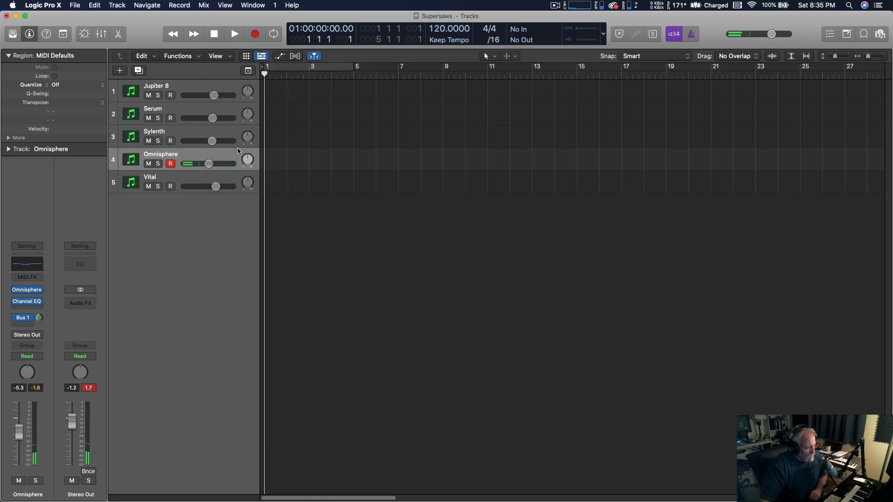
Open Vital on the Vital track, move its window fully into view, and try different wavetable frames on Oscillator 1
{"action": "left_click", "coordinate": [224, 178]}
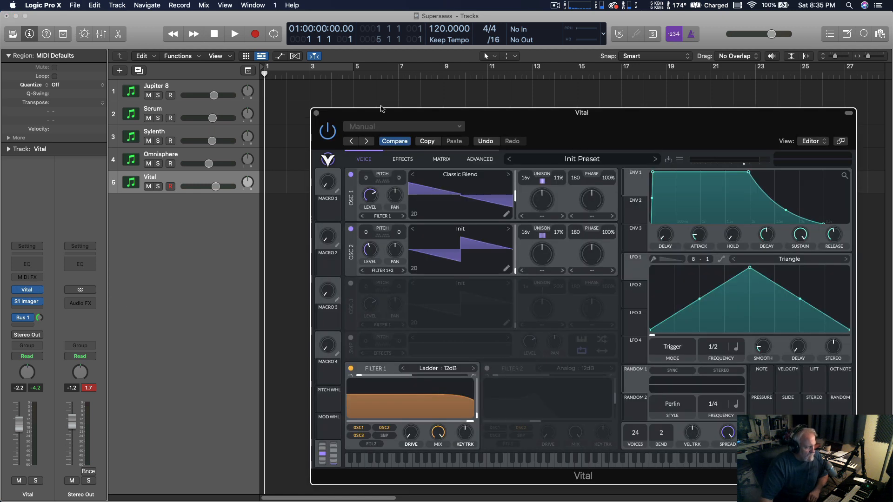
{"action": "left_click_drag", "start_coordinate": [381, 109], "coordinate": [309, 93]}
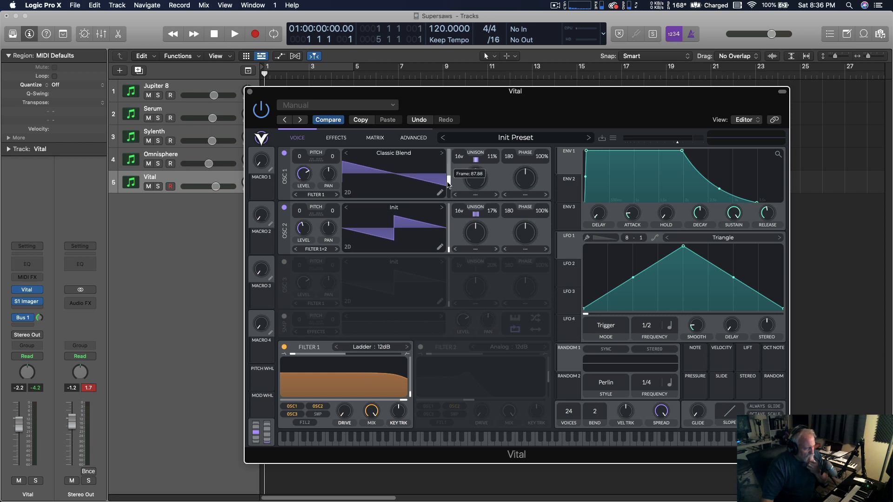
{"action": "mouse_move", "coordinate": [448, 177]}
{"action": "left_mouse_down"}
{"action": "mouse_move", "coordinate": [447, 164]}
{"action": "mouse_move", "coordinate": [447, 176]}
{"action": "left_mouse_up"}
{"action": "left_click_drag", "start_coordinate": [448, 176], "coordinate": [448, 176]}
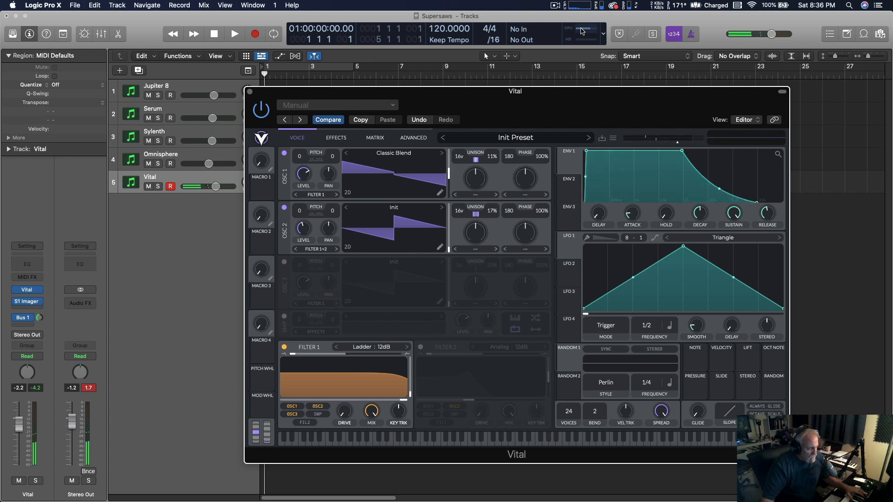
Open the Performance Meter and compare the processing load of the Vital, Sylenth and Serum tracks
{"action": "left_click", "coordinate": [581, 29]}
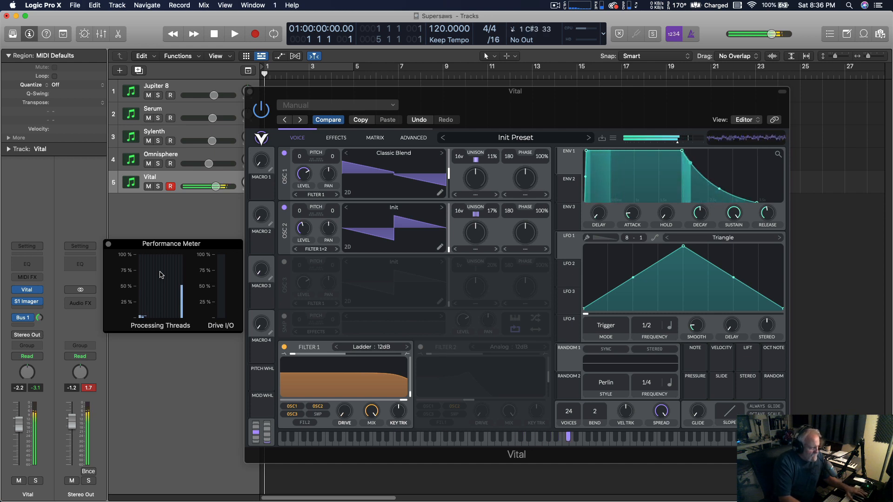
{"action": "left_click", "coordinate": [195, 131]}
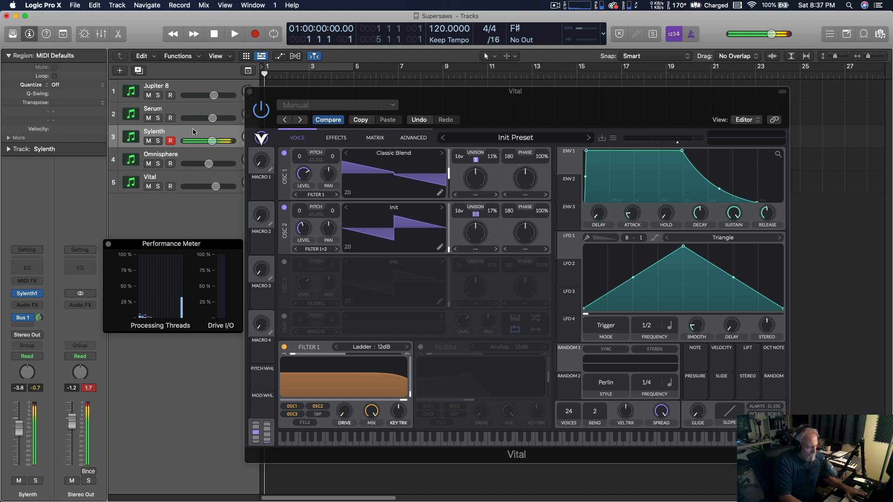
{"action": "left_click", "coordinate": [196, 107]}
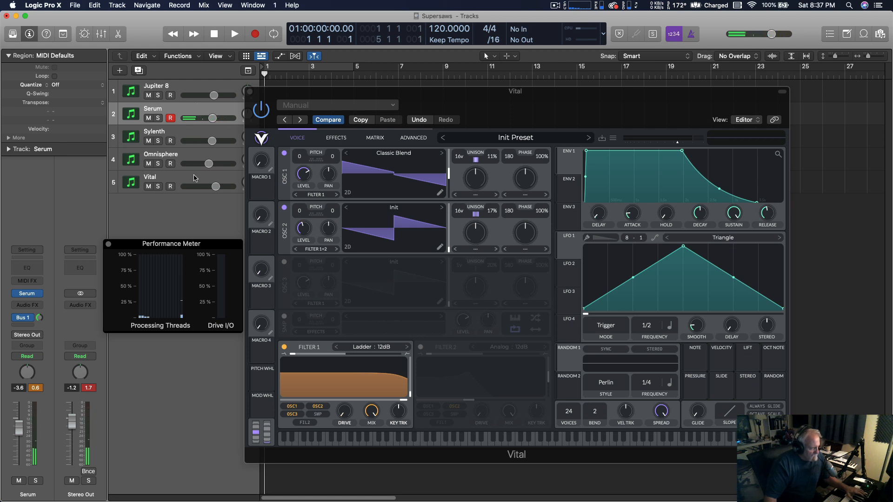
{"action": "left_click", "coordinate": [195, 177]}
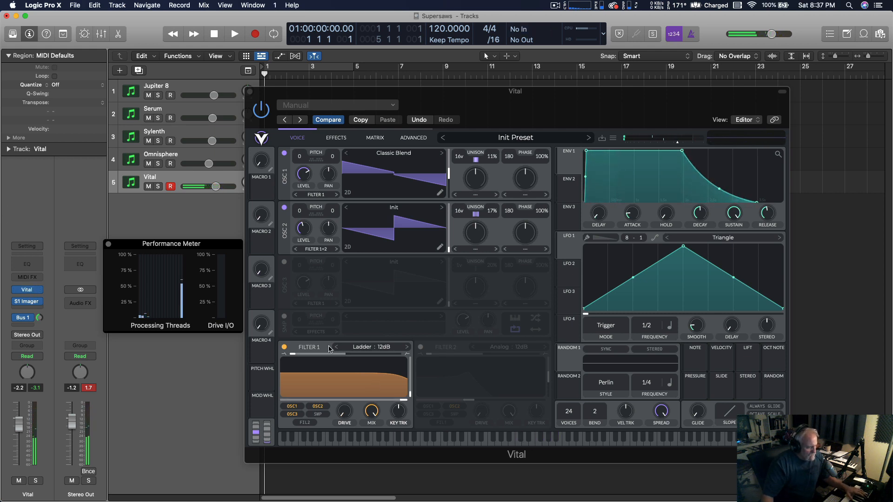
Turn off Vital's Filter 1 and compare the unfiltered sound with the Serum track, returning to the Vital track
{"action": "left_click", "coordinate": [284, 347]}
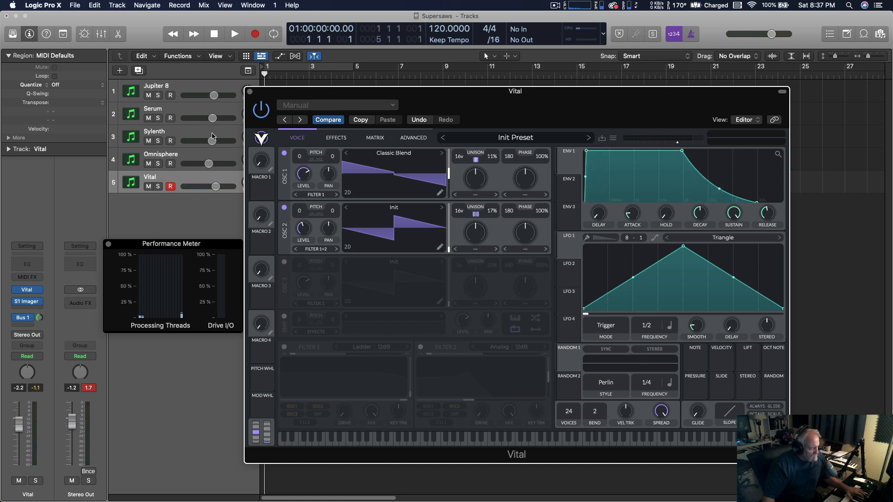
{"action": "left_click", "coordinate": [189, 110]}
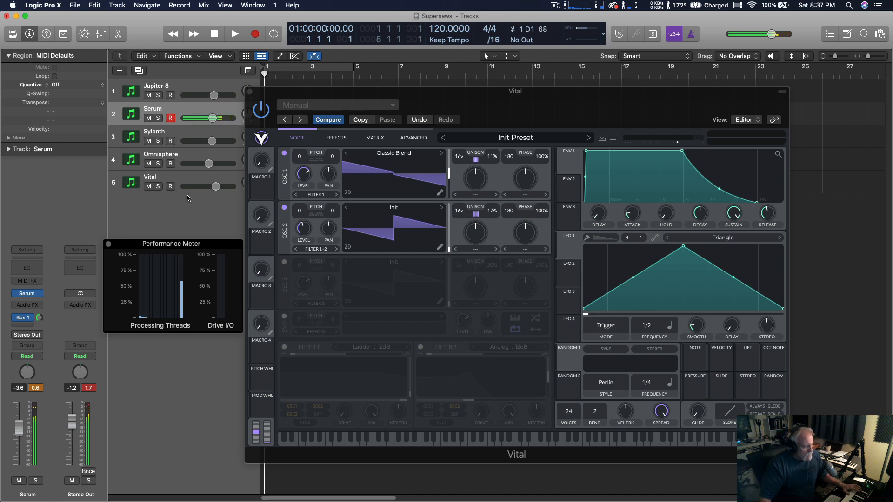
{"action": "left_click", "coordinate": [179, 180]}
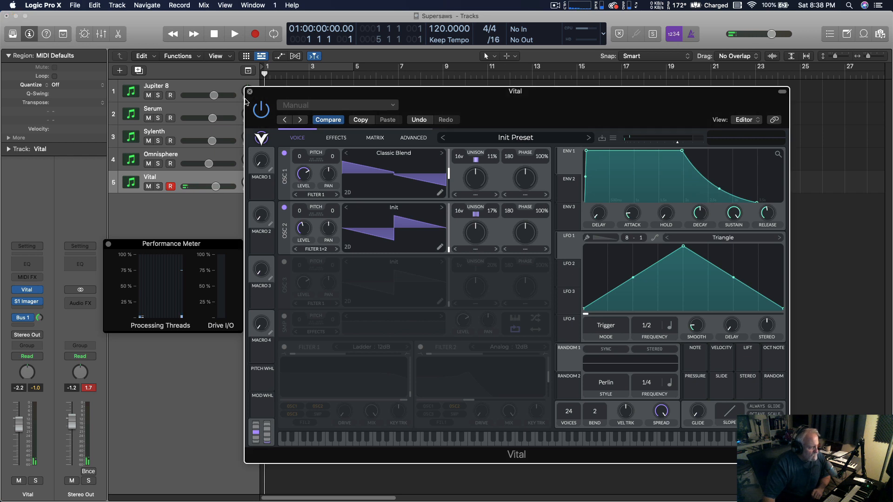
Close the Vital window and clear the peak level reading on the Stereo Out channel
{"action": "left_click", "coordinate": [251, 93]}
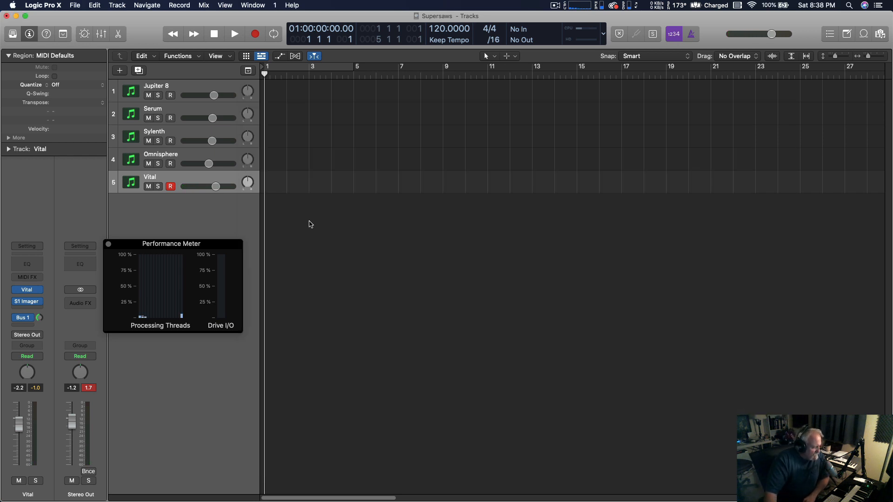
{"action": "left_click", "coordinate": [88, 388]}
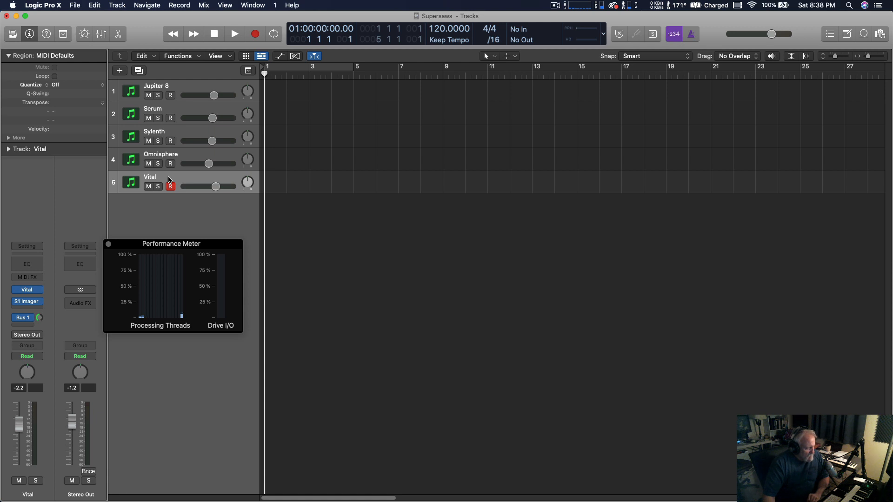
Reopen Vital, turn Filter 1 back on, and close the plug-in window
{"action": "left_click", "coordinate": [27, 290]}
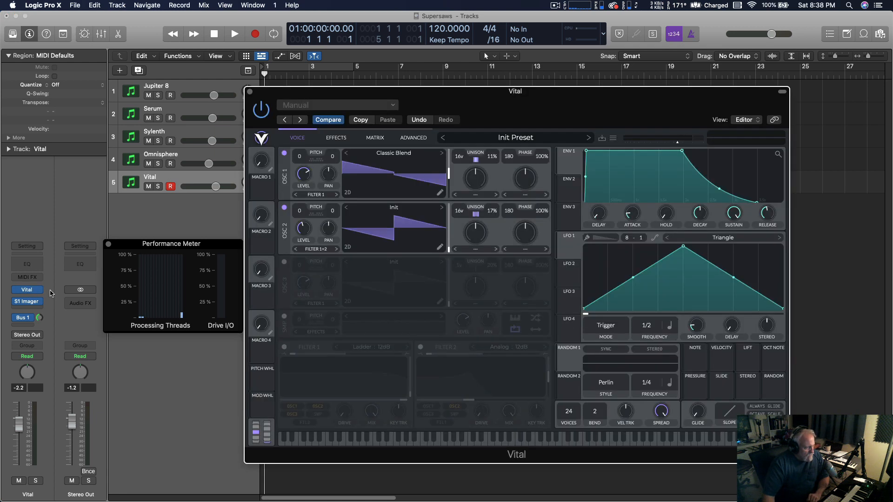
{"action": "left_click", "coordinate": [284, 346]}
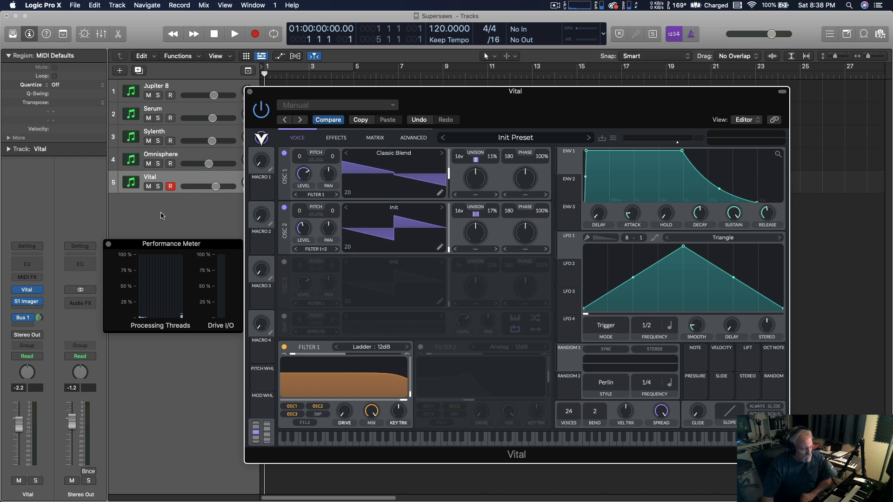
{"action": "left_click", "coordinate": [249, 91]}
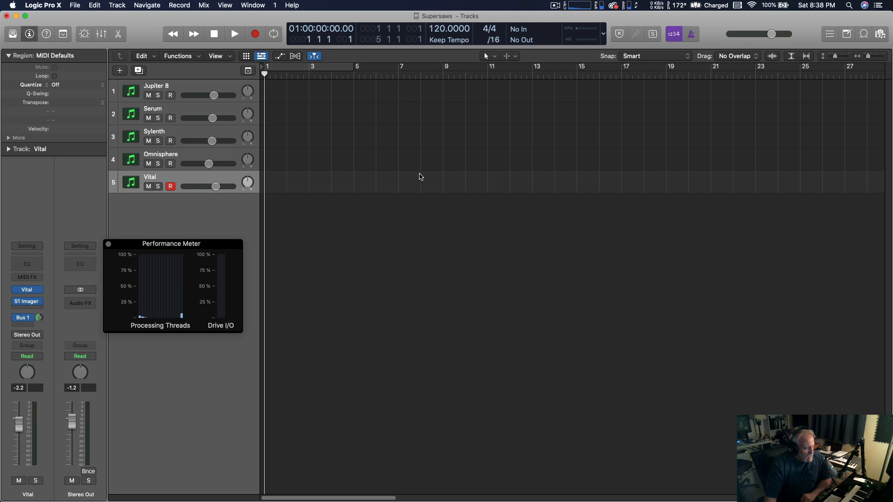